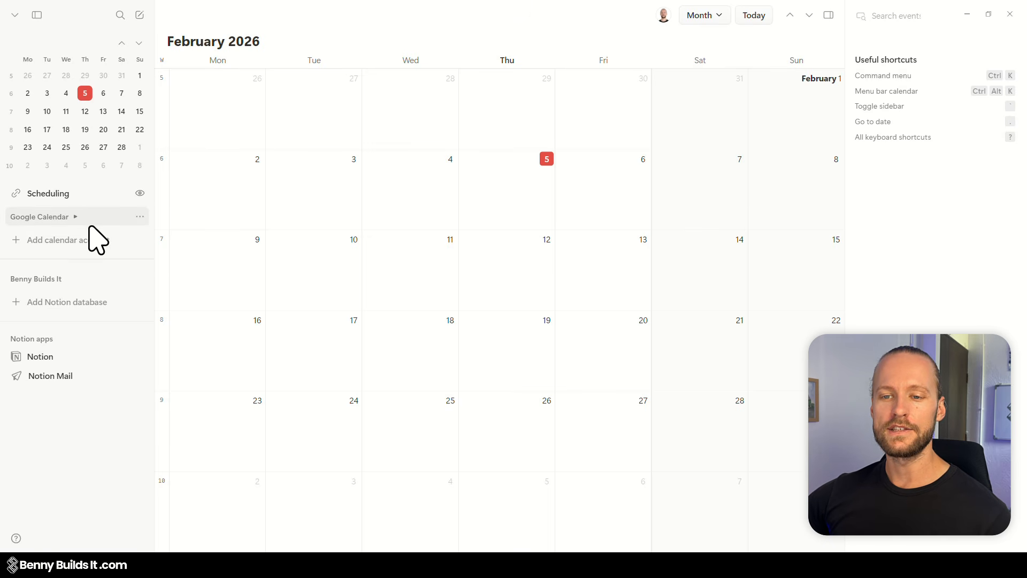
Step: In Notion, look through the Content Calendar page down to the monthly calendar of content entries
left_click(68, 278)
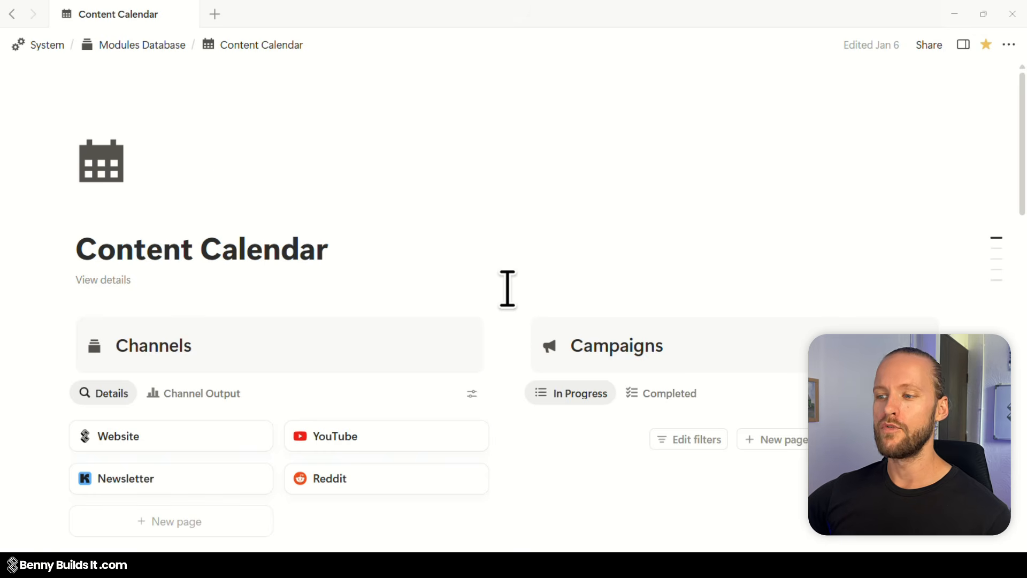
scroll(507, 289, "down", 6)
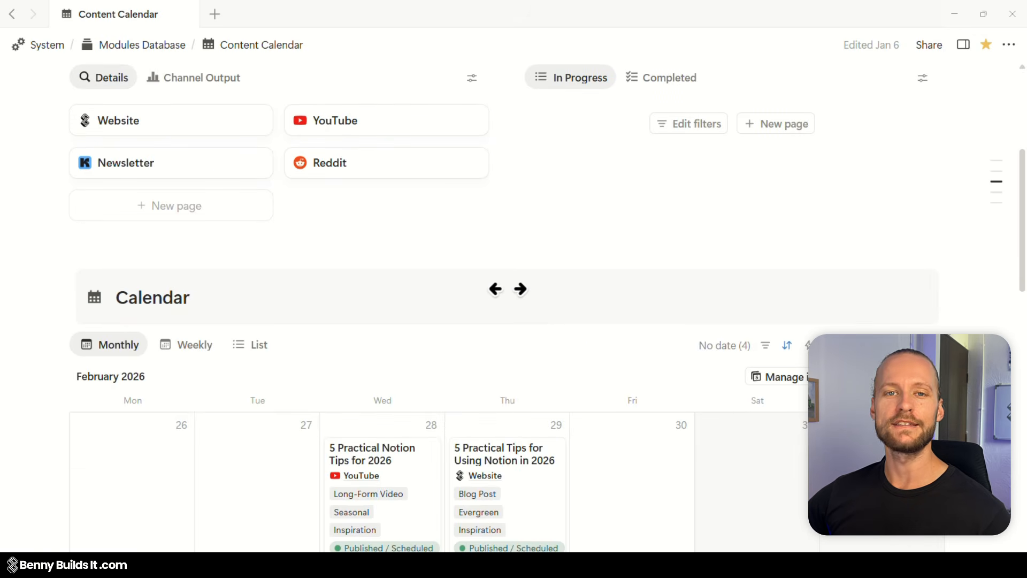
scroll(508, 289, "down", 4)
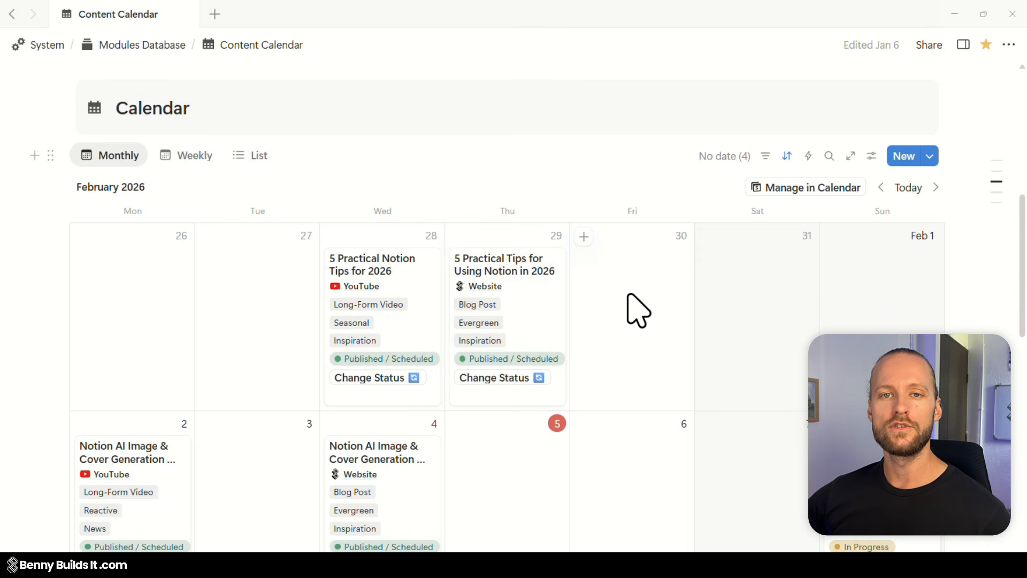
scroll(626, 305, "down", 1)
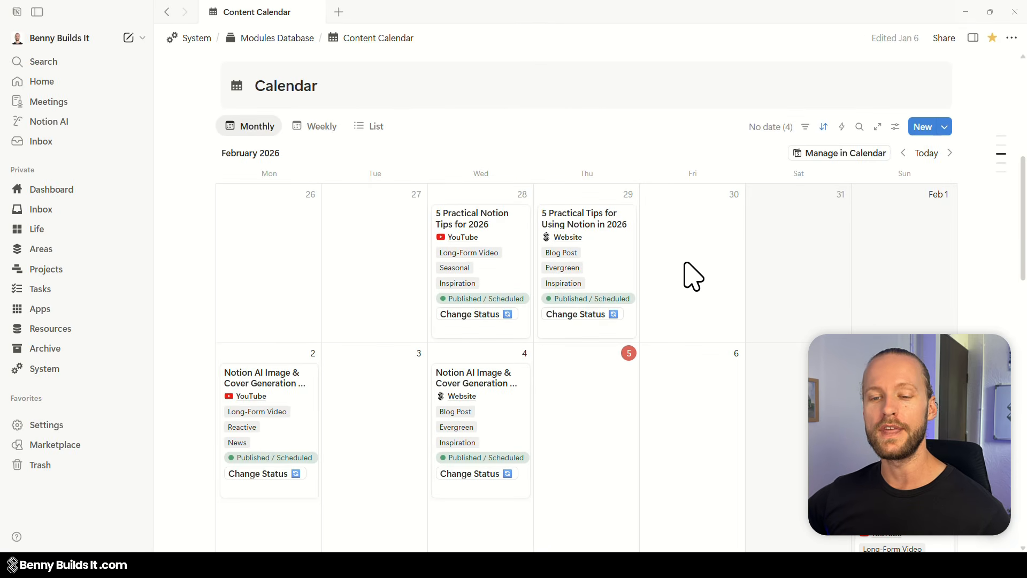
Step: Open the Notion Calendar Views page from the Notion Calendar Integration section of the System page
left_click(80, 368)
scroll(663, 196, "down", 5)
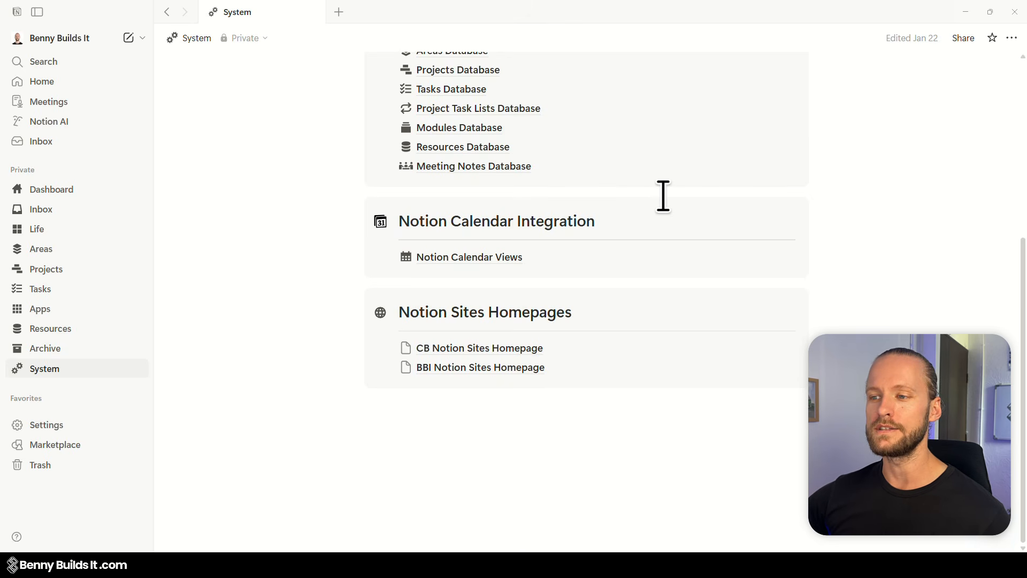
mouse_move(515, 268)
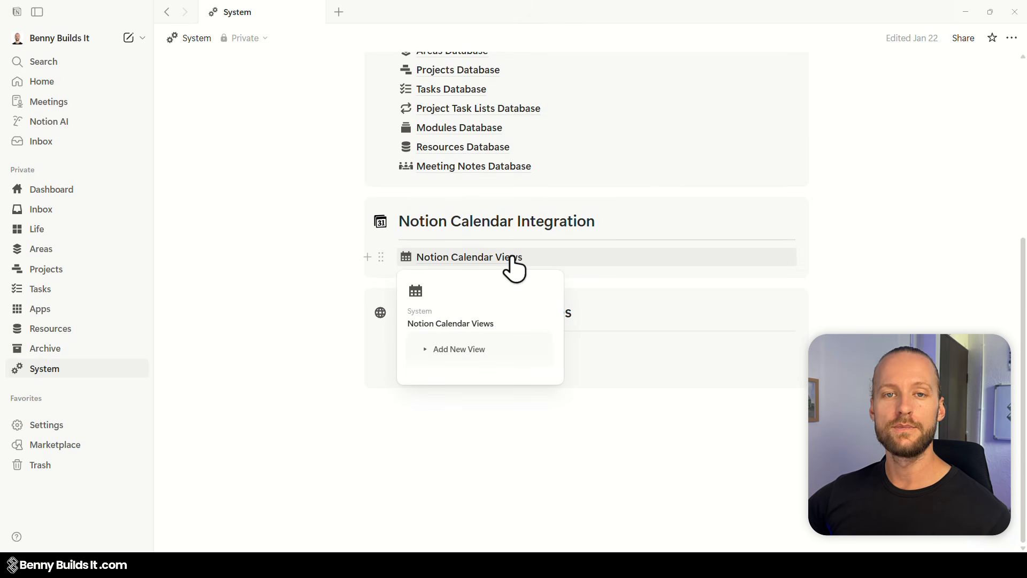
left_click(520, 257)
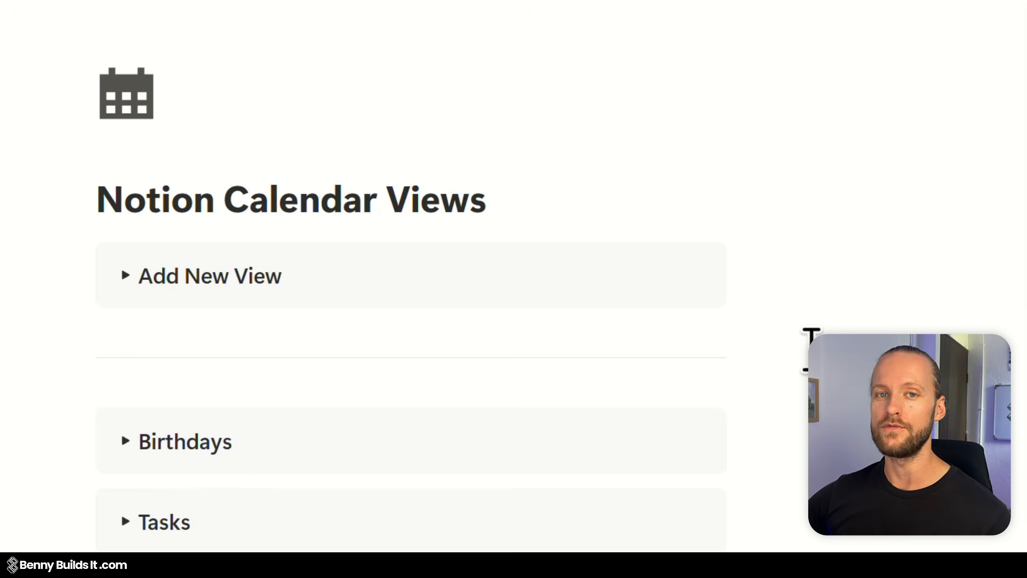
Step: Add an empty callout block without an icon below the Badminton block on the Notion Calendar Views page
scroll(800, 252, "down", 5)
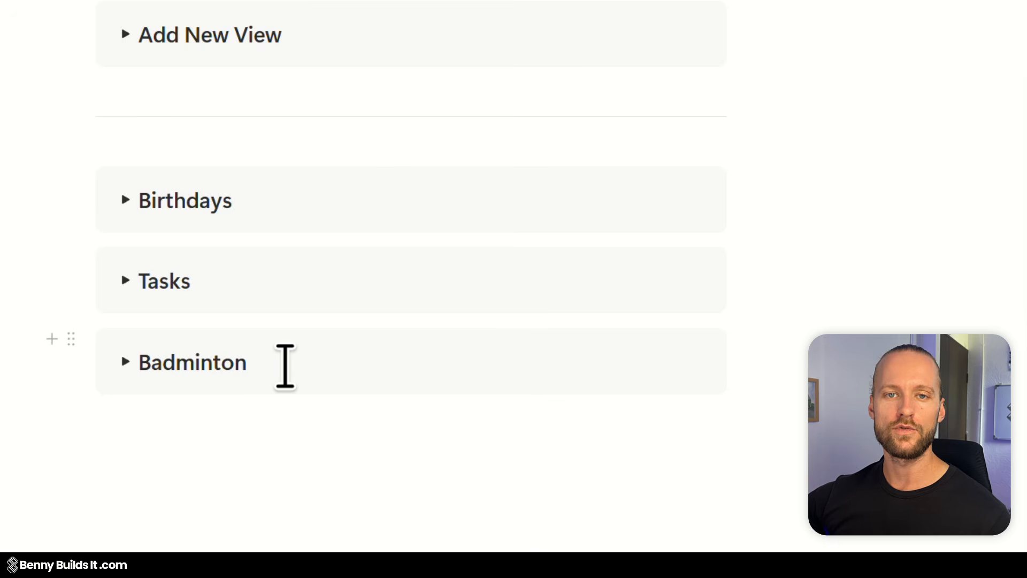
left_click(164, 420)
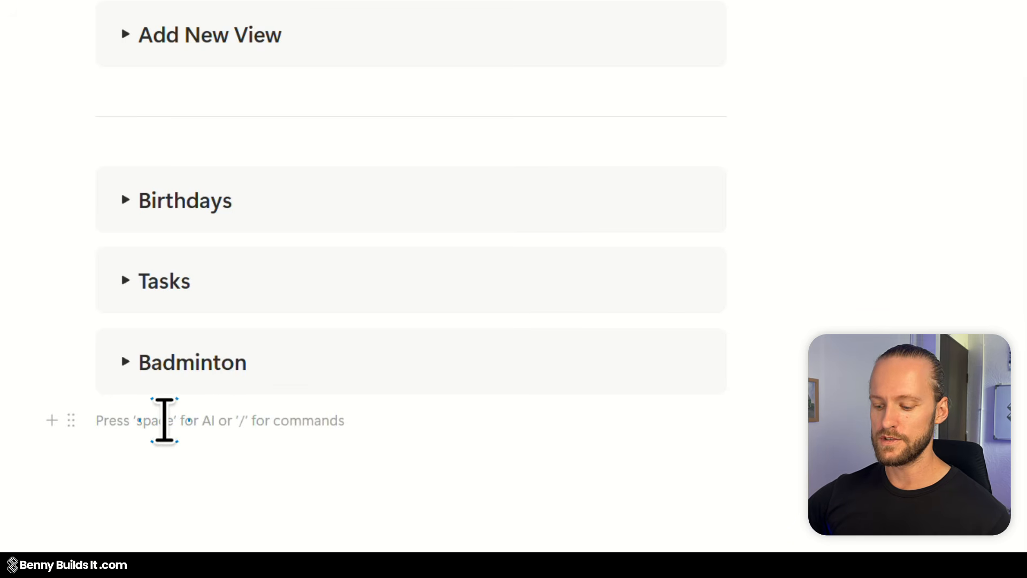
type("/call")
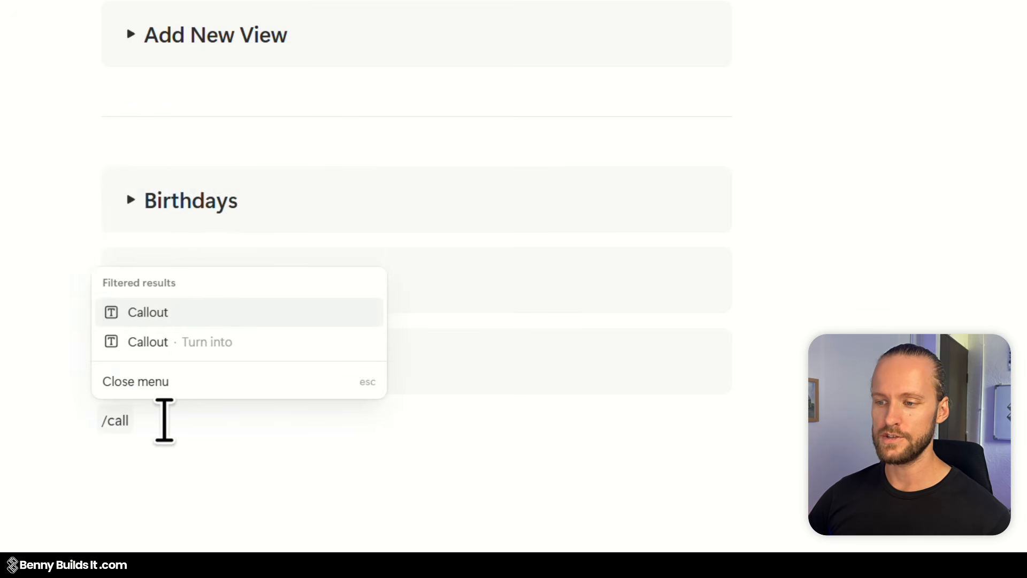
key("BackSpace")
key("BackSpace")
key("BackSpace")
key("BackSpace")
key("BackSpace")
Step: Insert a Toggle heading 2 inside the new callout and title it Content
type("/")
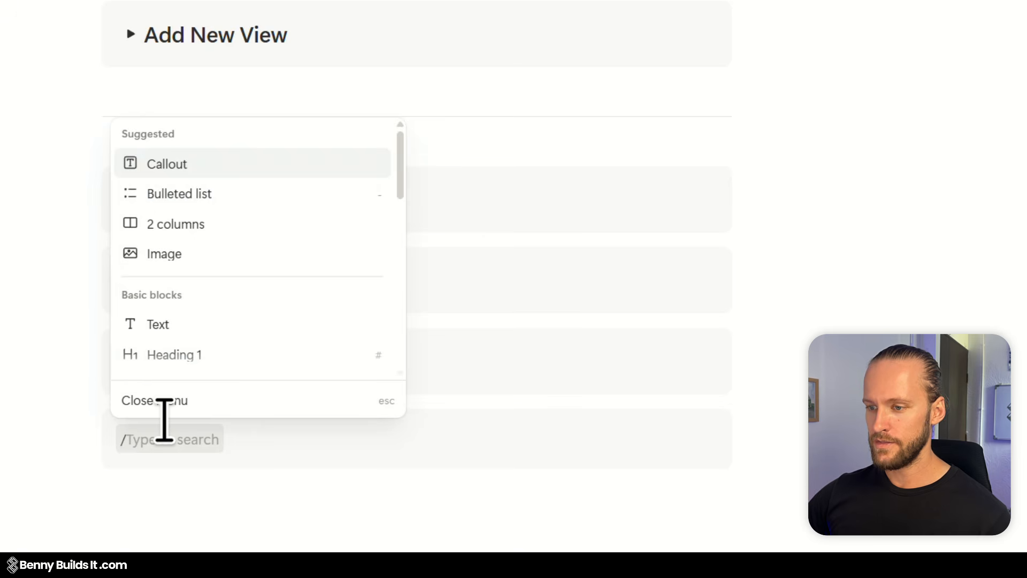
type("togg")
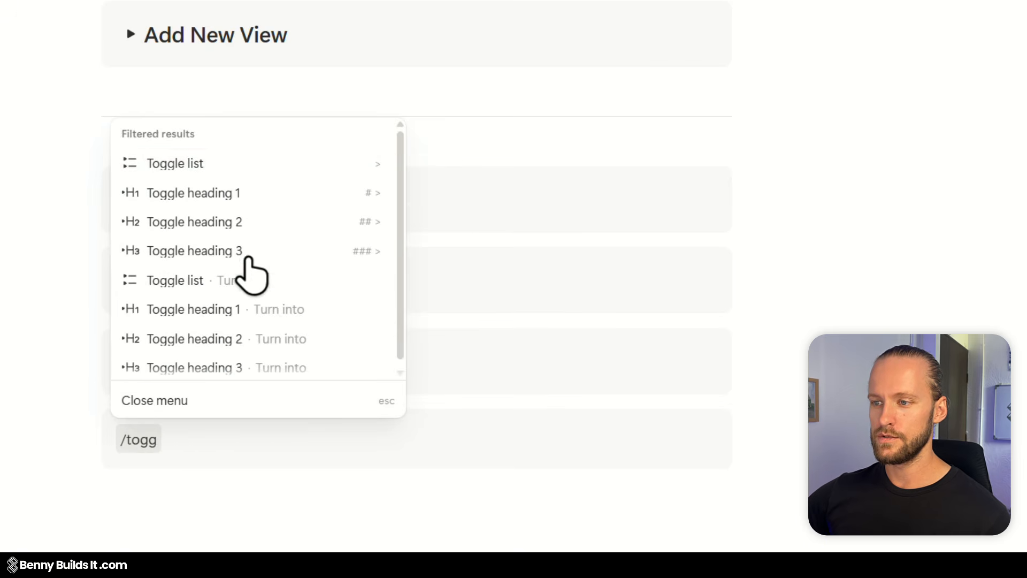
left_click(247, 221)
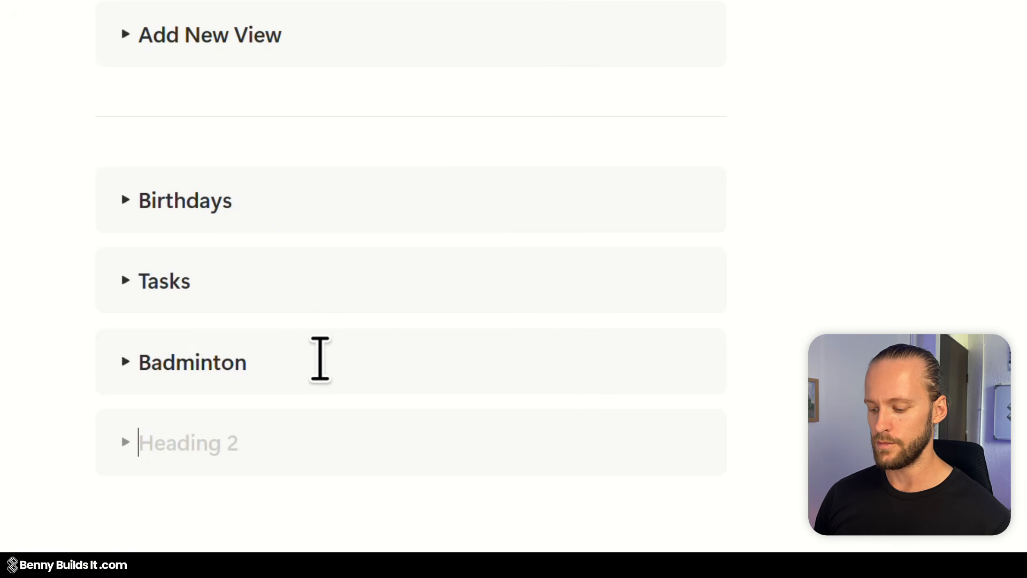
type("Content")
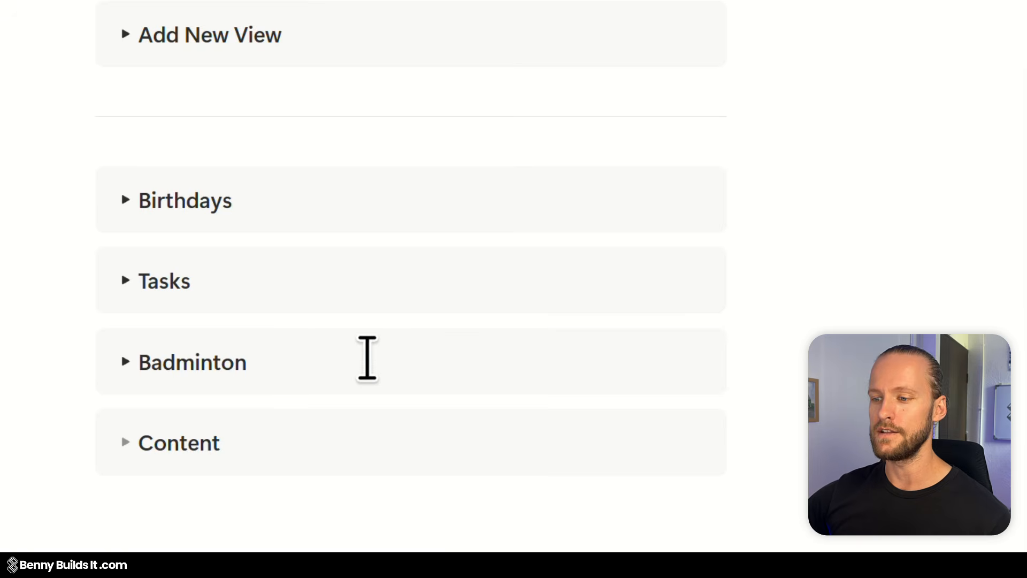
Step: Expand the Content toggle and insert a linked view of a data source inside it
scroll(426, 358, "down", 2)
left_click(127, 361)
scroll(122, 371, "down", 1)
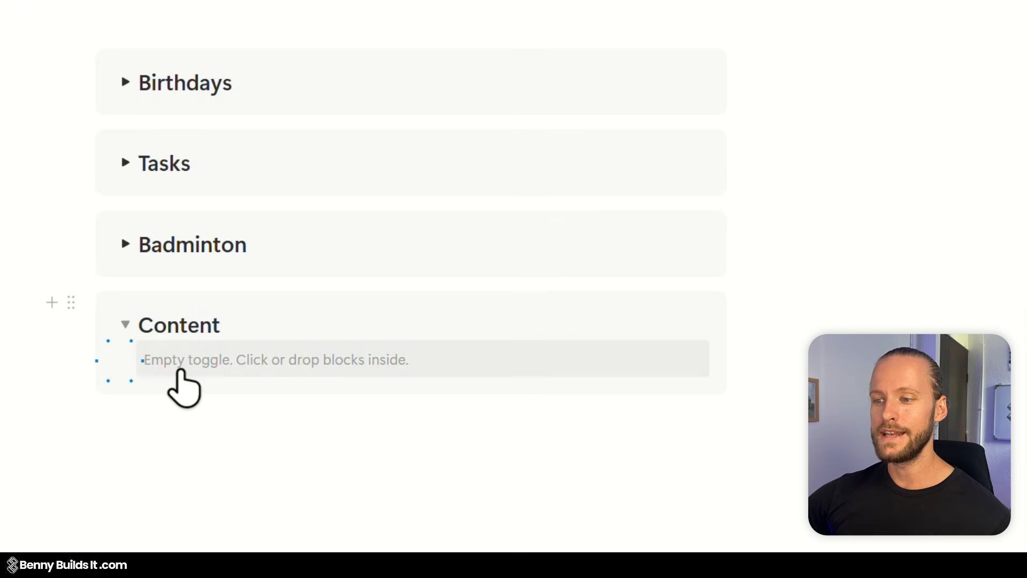
left_click(181, 365)
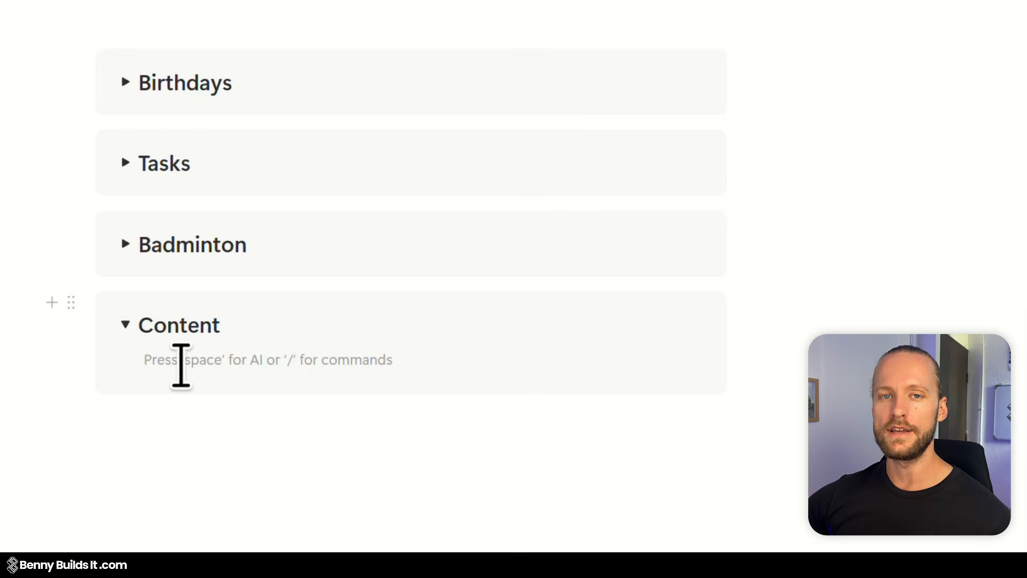
type("/linked")
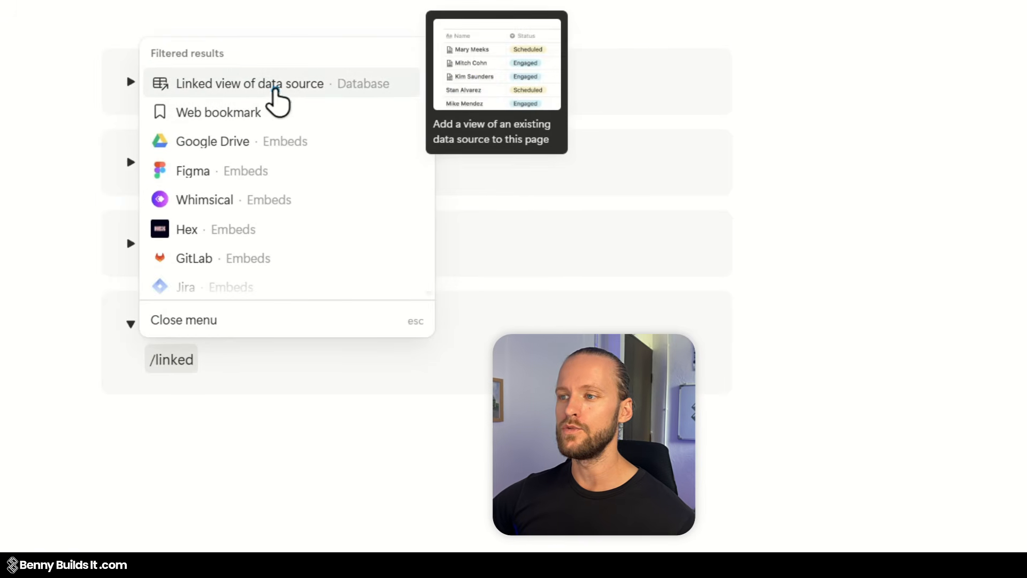
left_click(277, 87)
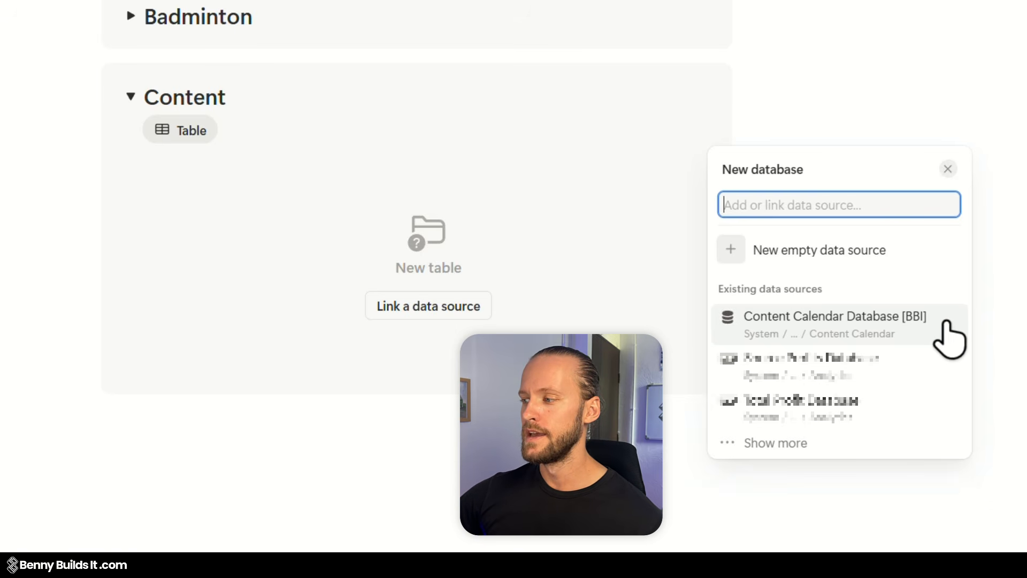
Step: Link the new block to the Content Calendar Database [BBI] using its existing All view
left_click(947, 323)
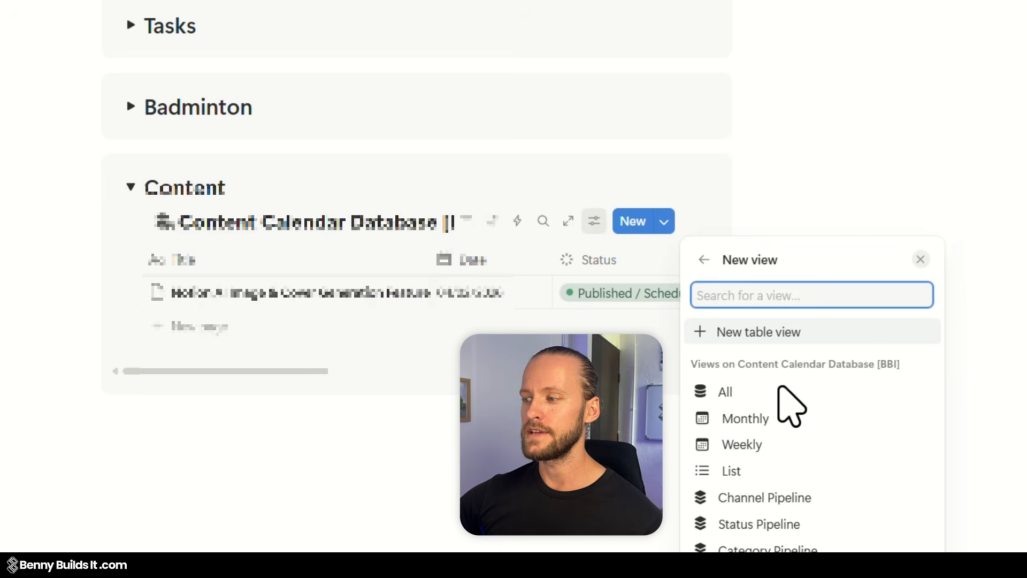
left_click(748, 389)
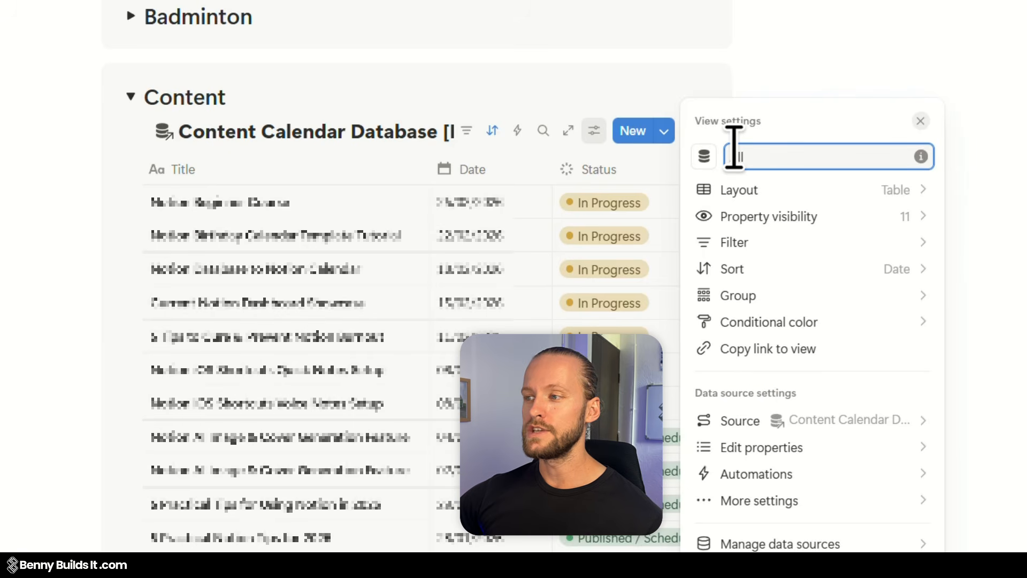
left_click(669, 88)
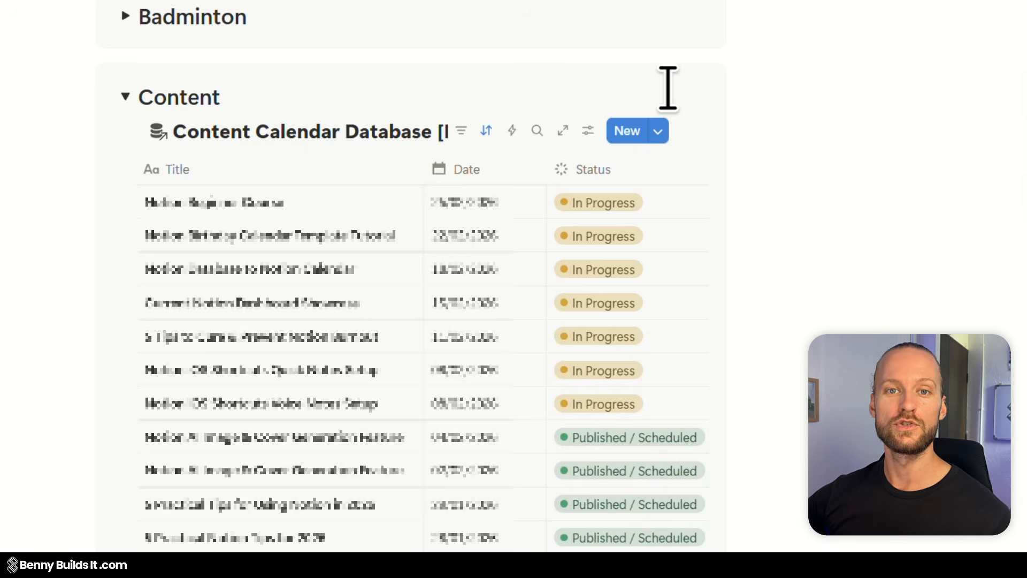
Step: Open the linked database view as a full page, title it Content and give it the framed picture emoji icon
left_click(563, 132)
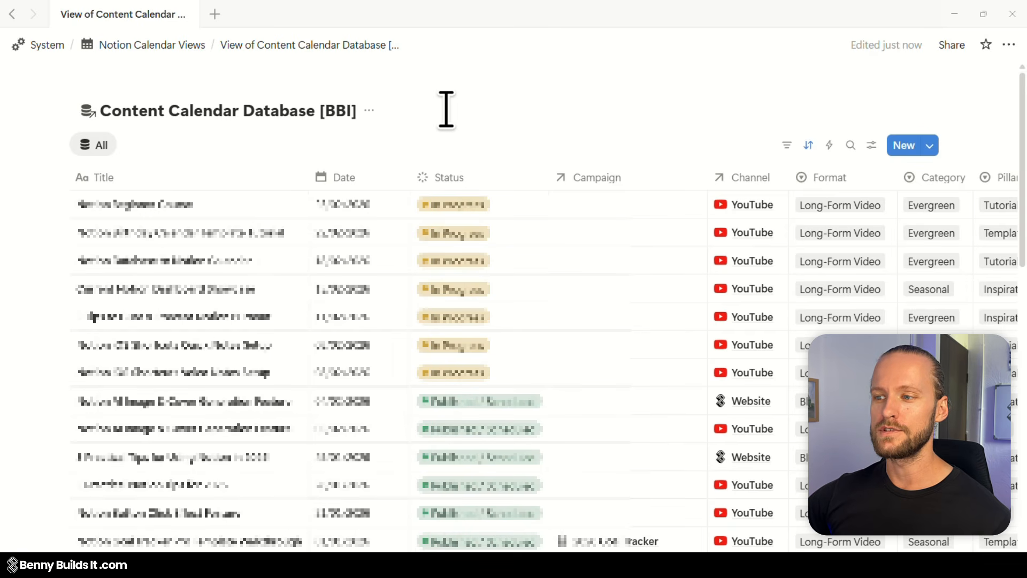
mouse_move(230, 92)
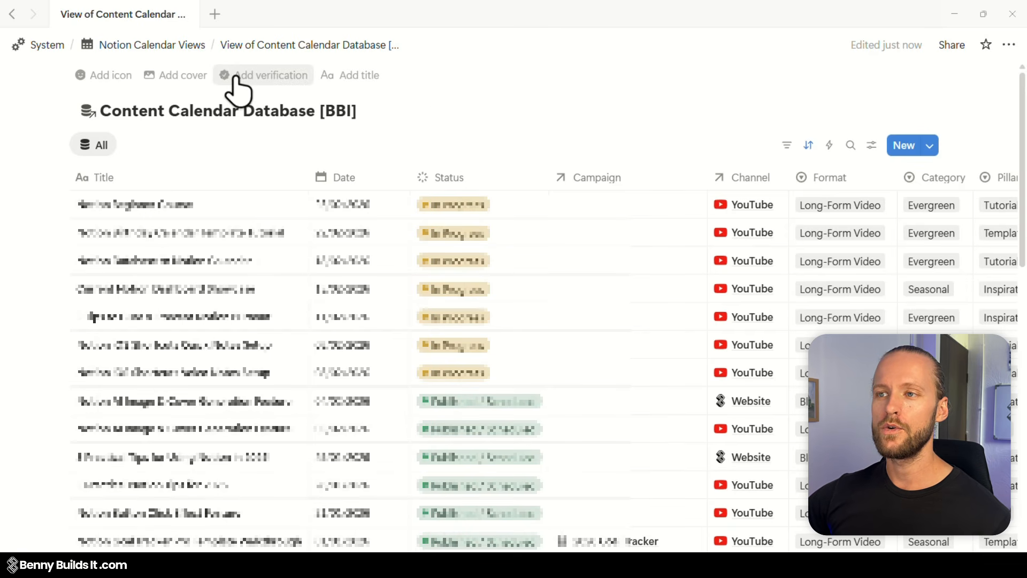
left_click(365, 80)
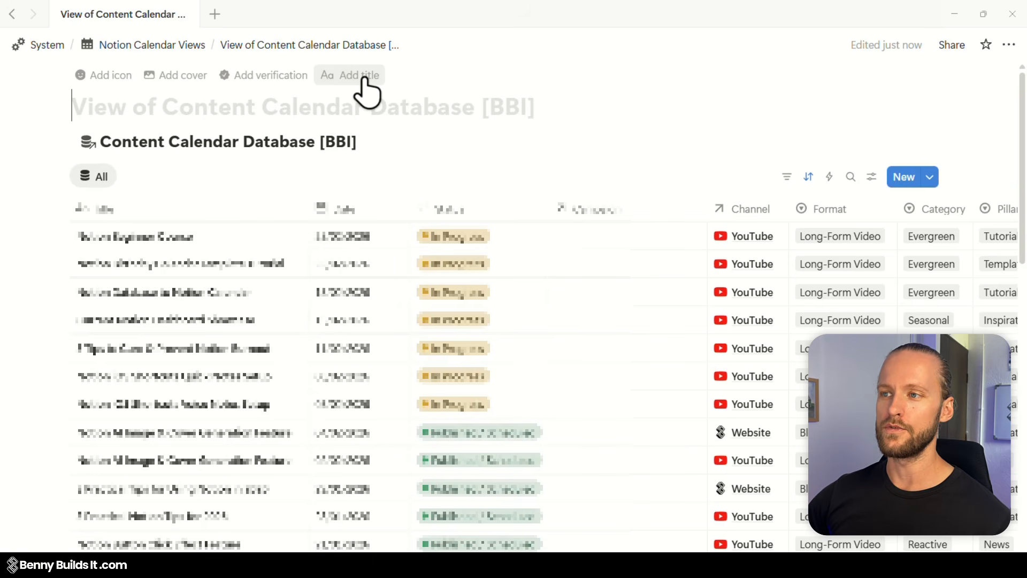
type("Co")
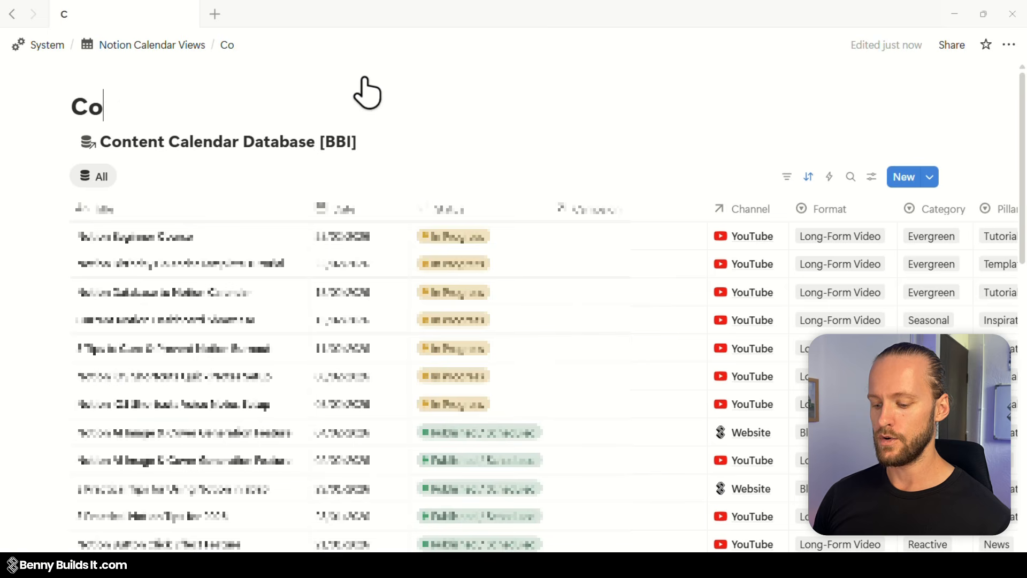
type("ntent")
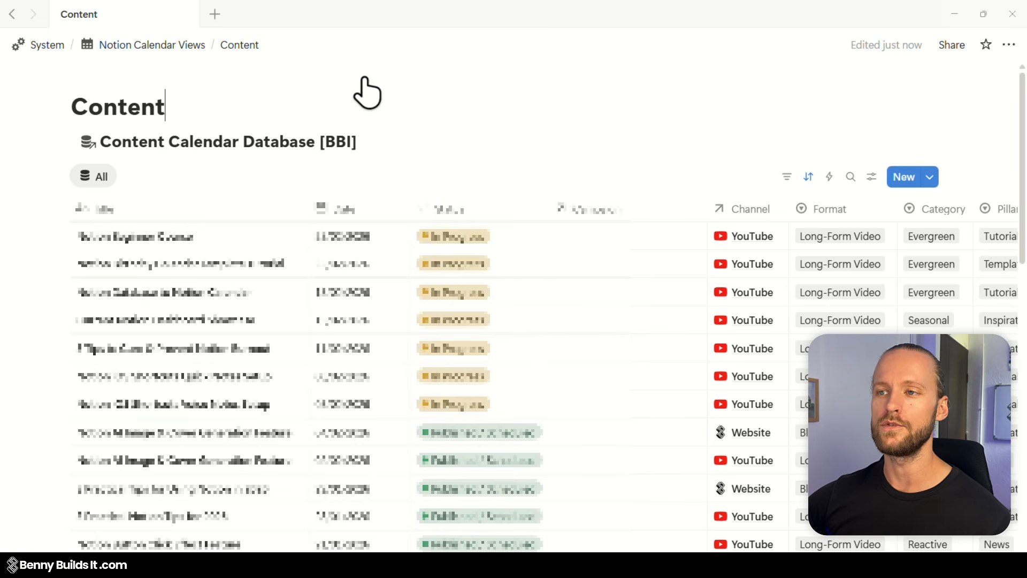
left_click(120, 84)
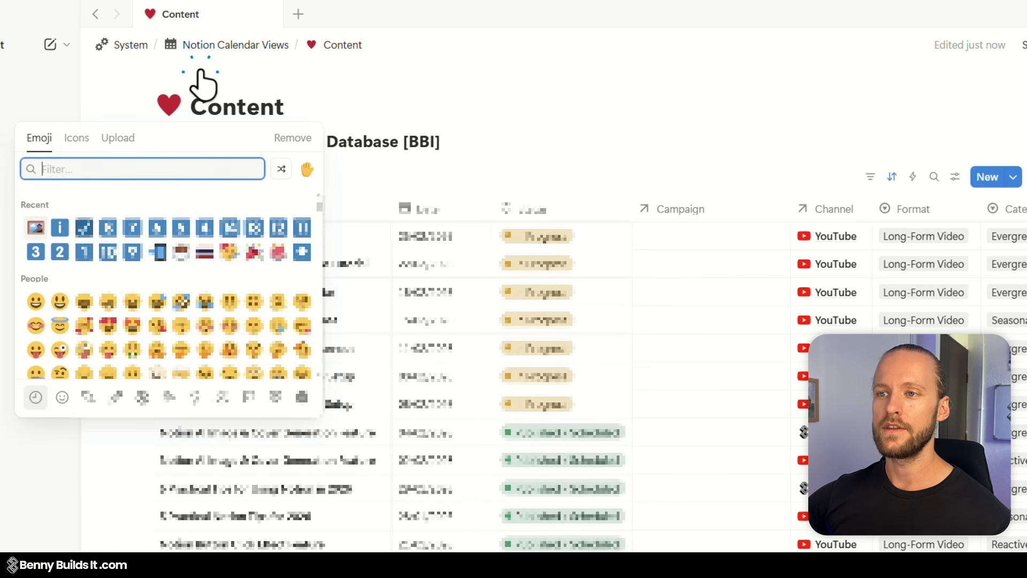
left_click(35, 234)
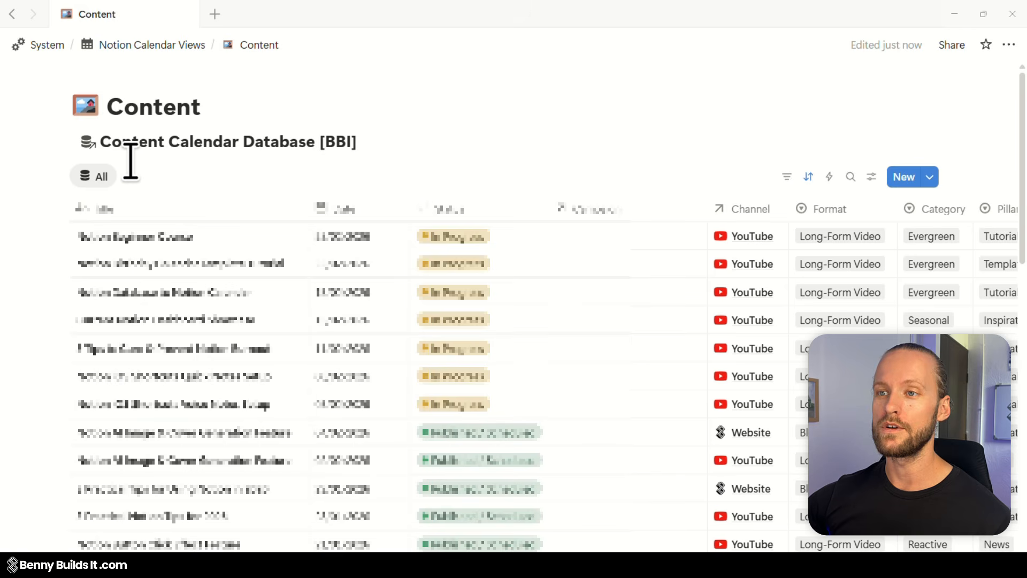
Step: Return to the Notion Calendar Views page and collapse the Content toggle
left_click(170, 45)
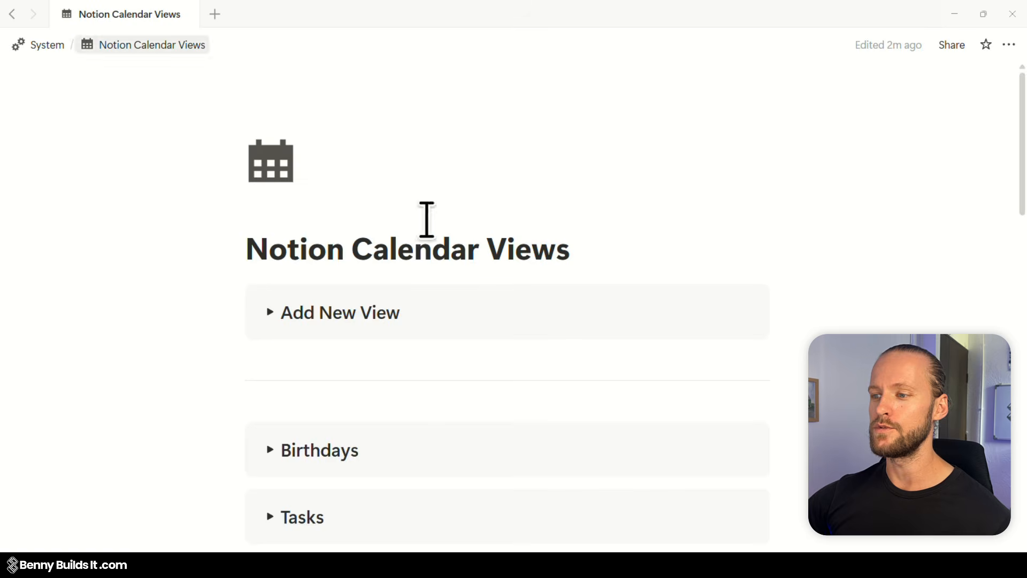
scroll(642, 256, "down", 5)
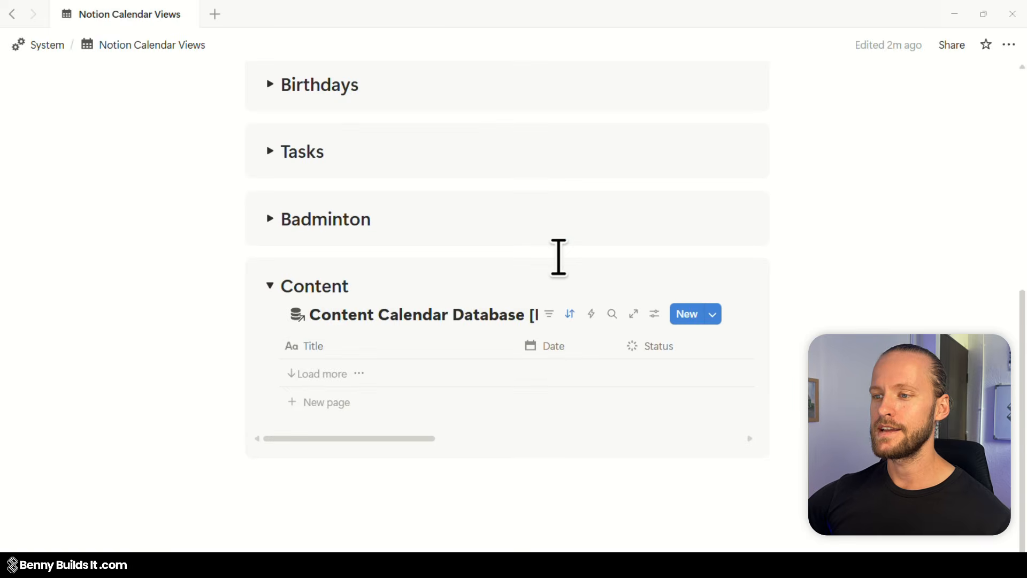
left_click(270, 286)
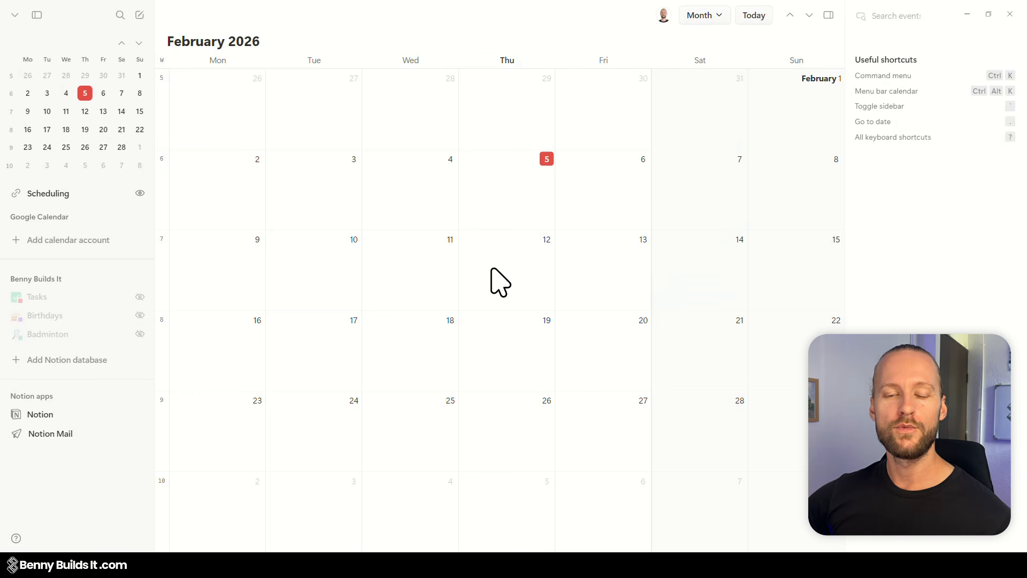
Step: In Notion Calendar, search the Notion databases for "Notion Calendar" and add the Content view from System / Notion Calendar Views
left_click(119, 359)
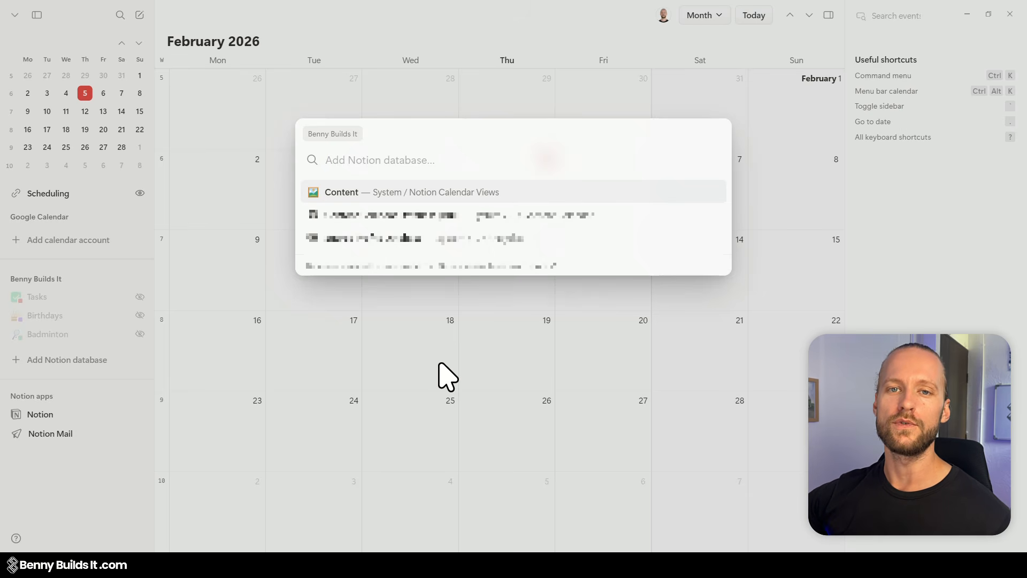
type("No")
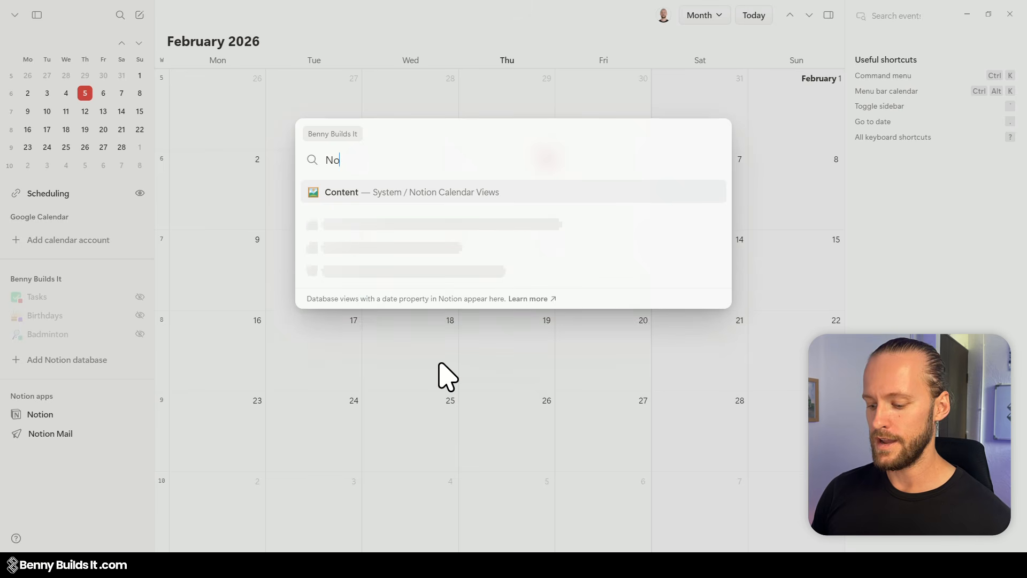
type("tion Calendar")
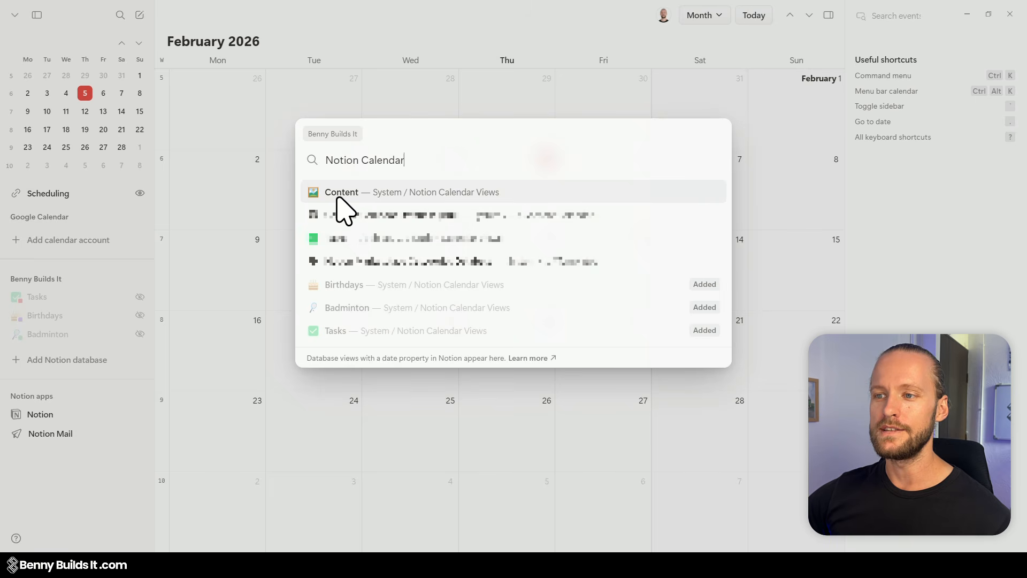
left_click(553, 192)
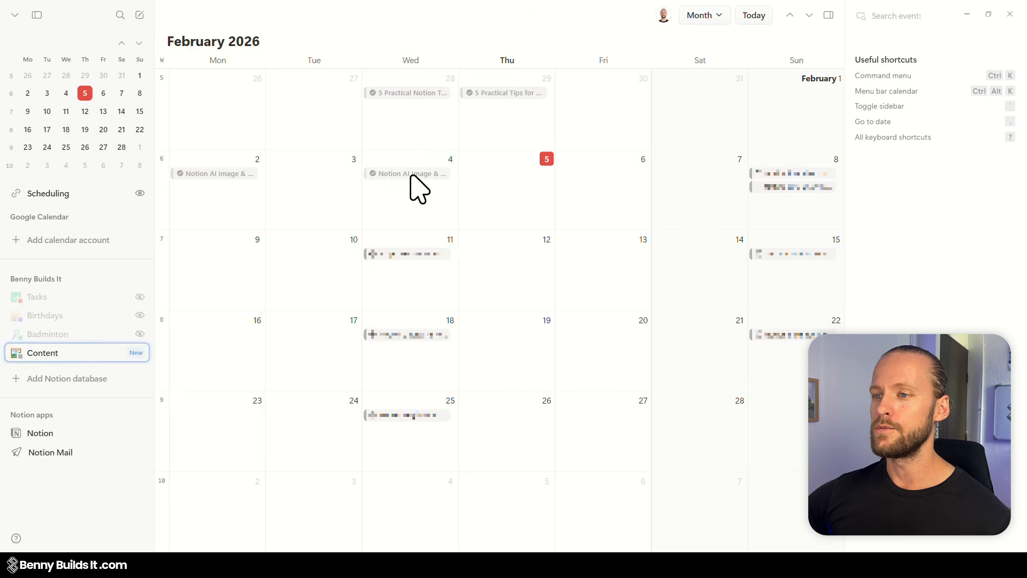
Step: View the page properties of the Notion AI Image & Cover Generation Feature entry on February 4
left_click(389, 174)
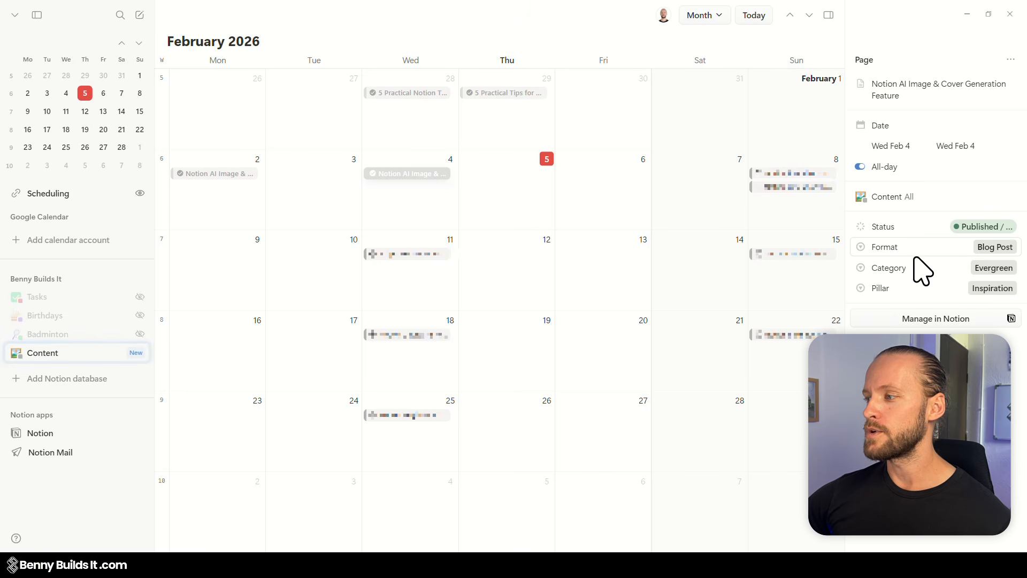
left_click(508, 275)
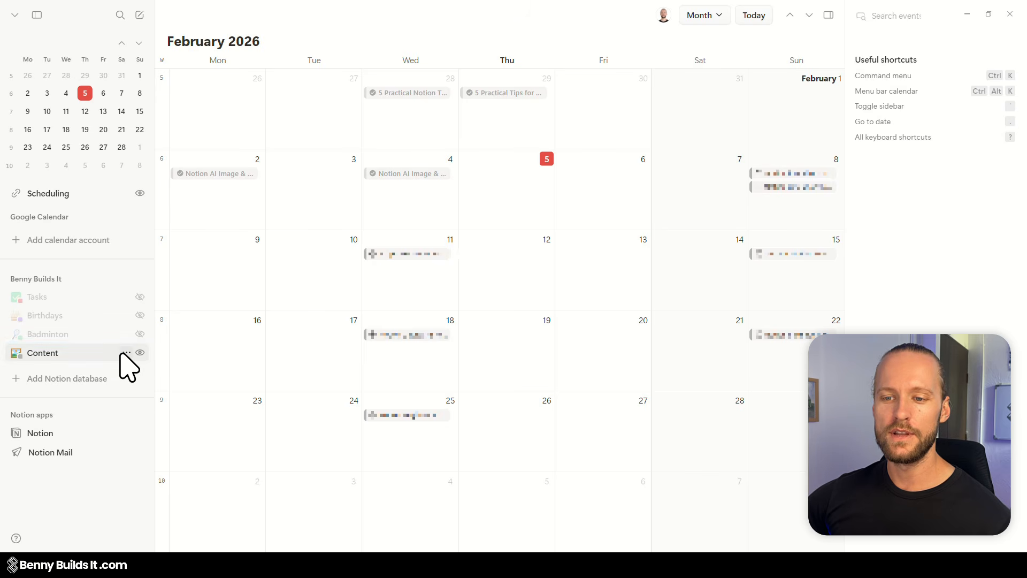
Step: Change the Content calendar's color to Orange
left_click(127, 353)
mouse_move(306, 158)
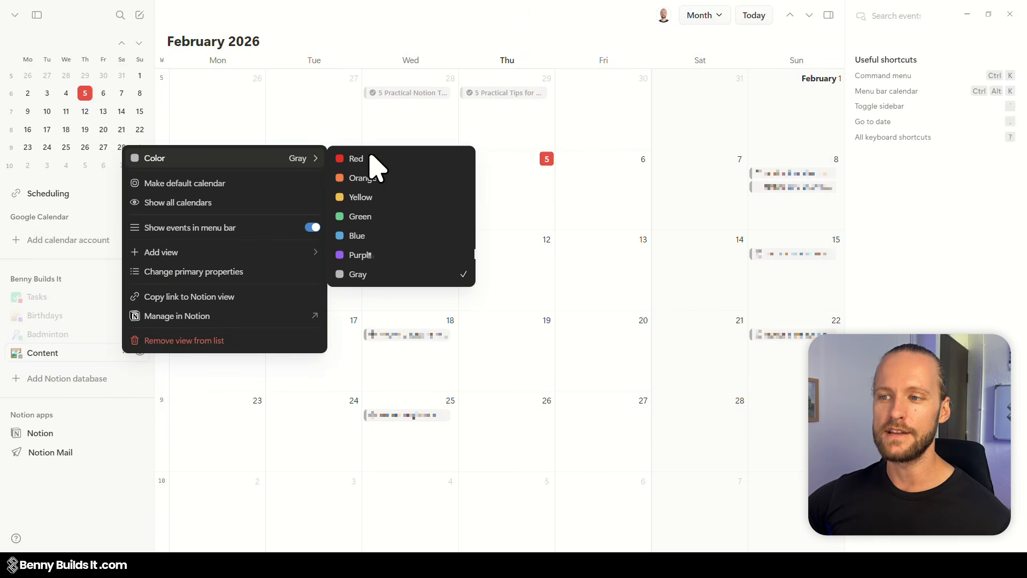
left_click(415, 177)
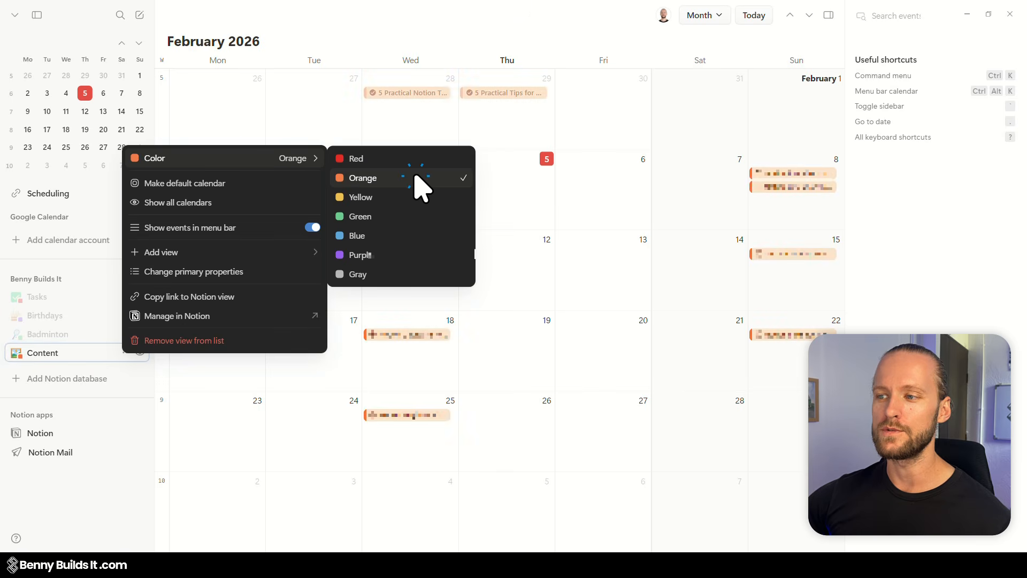
left_click(510, 267)
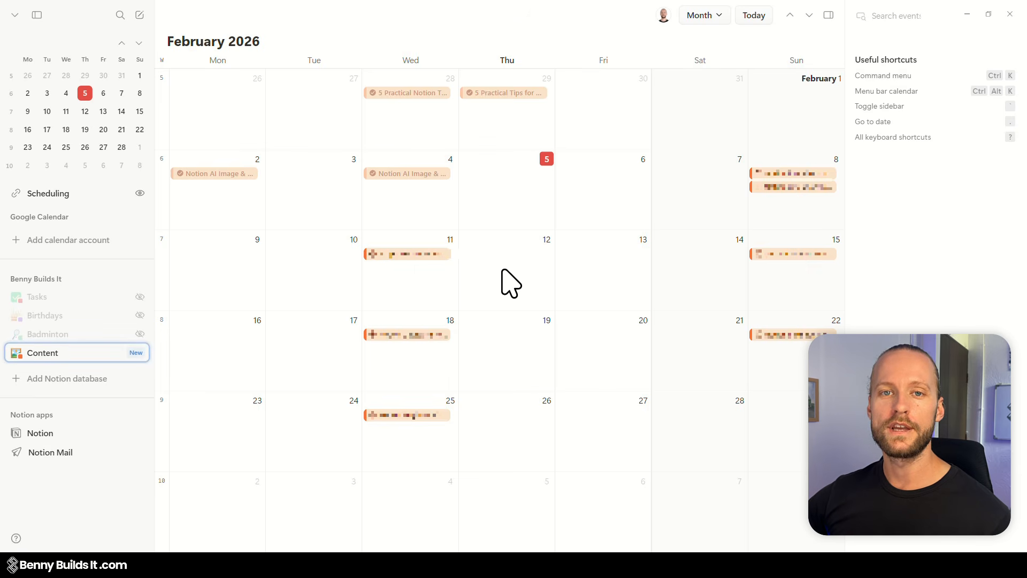
Step: View the status, format, category and pillar of the content entry on February 11
left_click(402, 255)
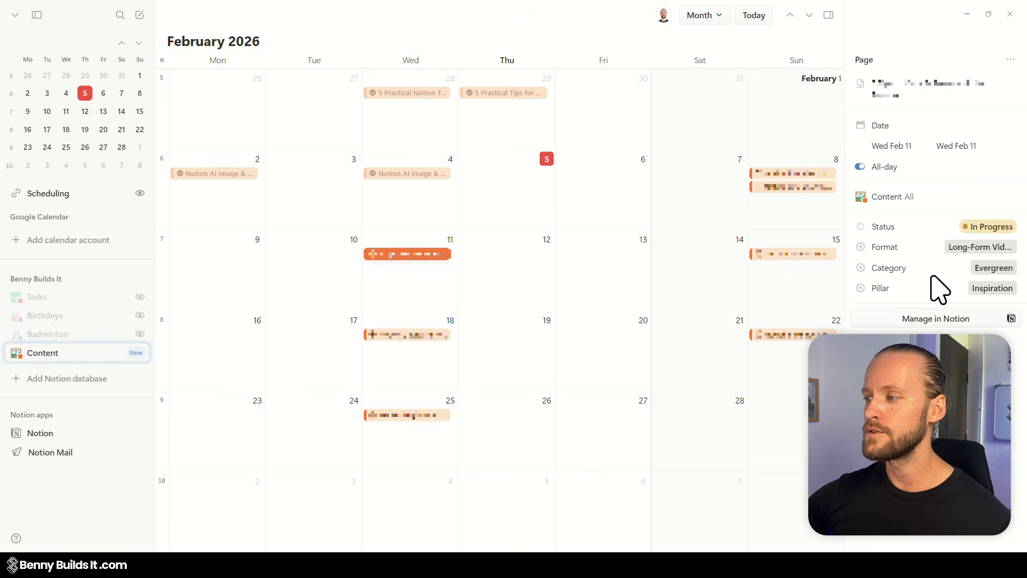
left_click(505, 273)
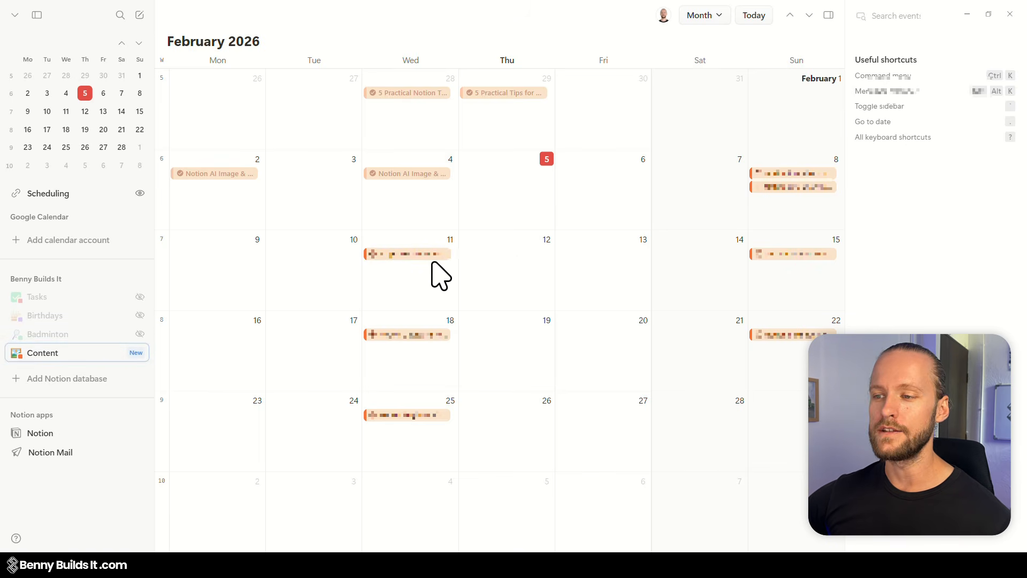
Step: Reschedule the February 11 content entry to February 12 and return it to February 11
left_click_drag(441, 257, 500, 258)
left_click(508, 281)
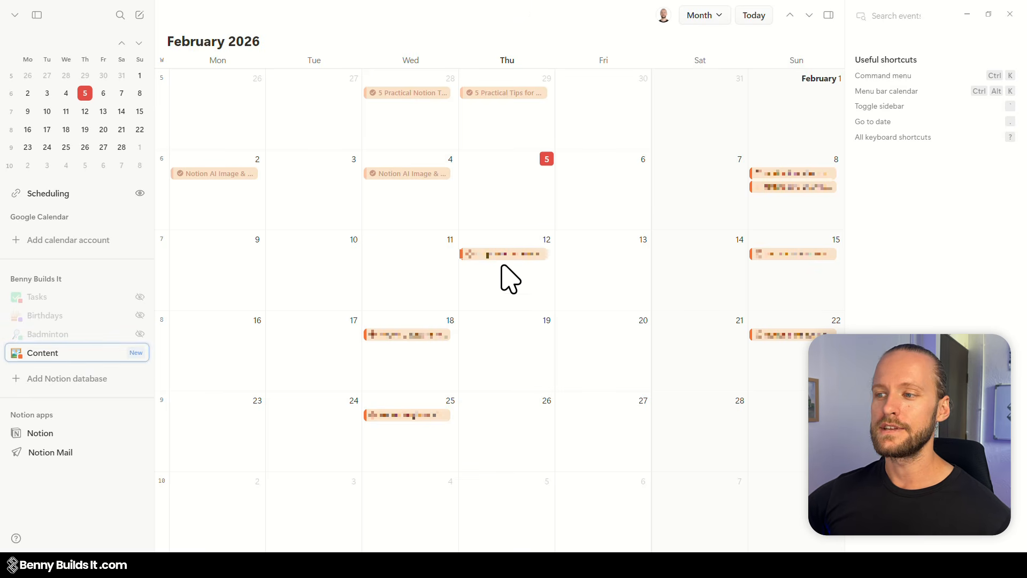
left_click_drag(463, 255, 418, 258)
left_click(491, 269)
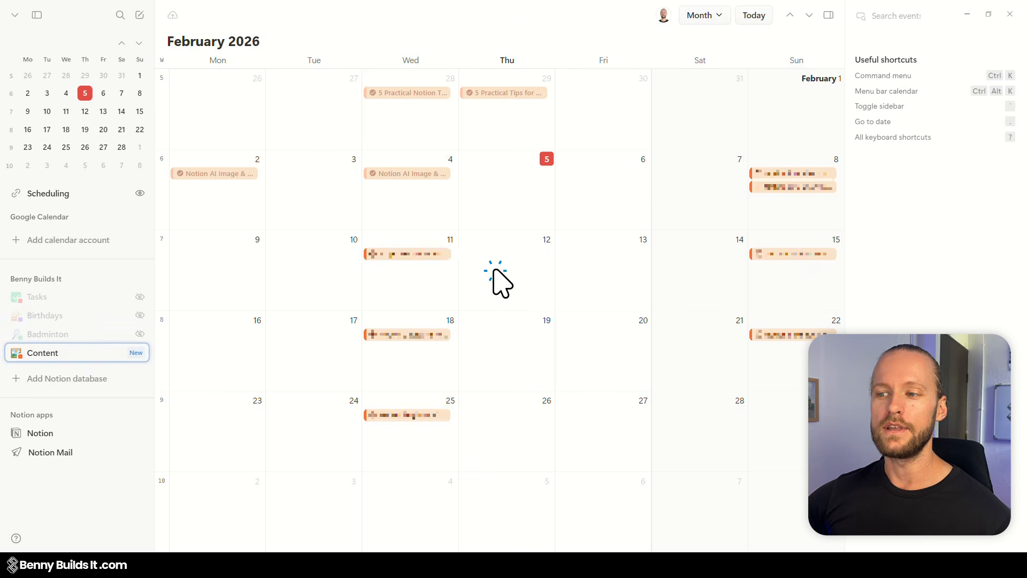